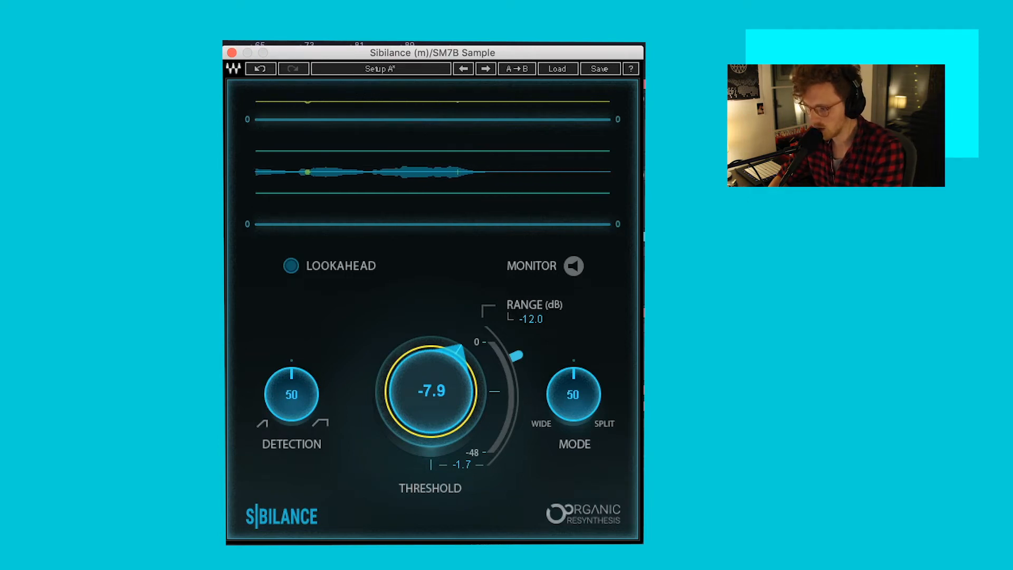
- Fine-tune the threshold of the Sibilance de-esser on the SM7B Sample track
mouse_move(432, 391)
mouse_down()
mouse_move(432, 372)
mouse_move(432, 380)
mouse_up()
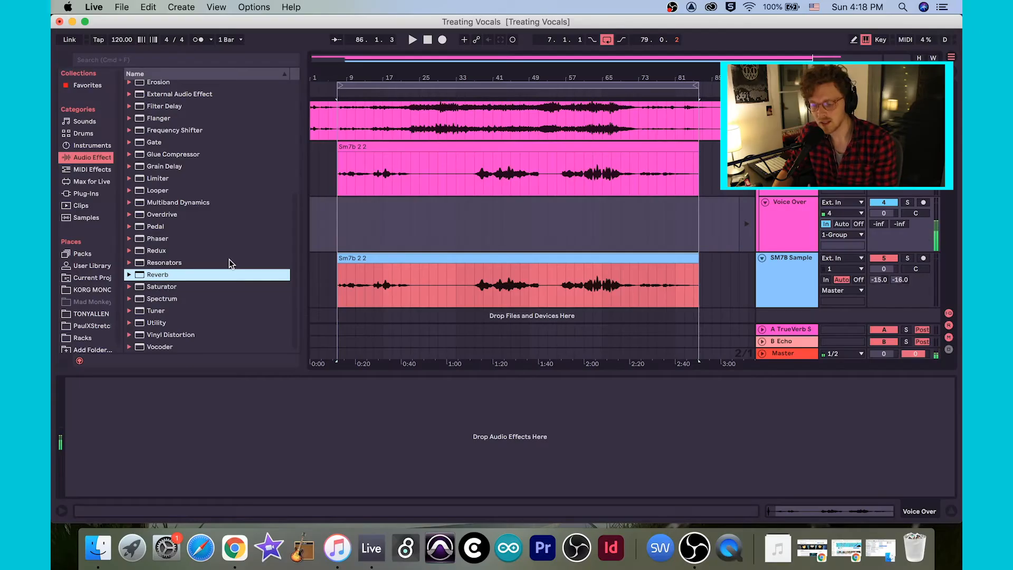
- Add the Reverb audio effect to the end of the SM7B Sample track's device chain
click(790, 286)
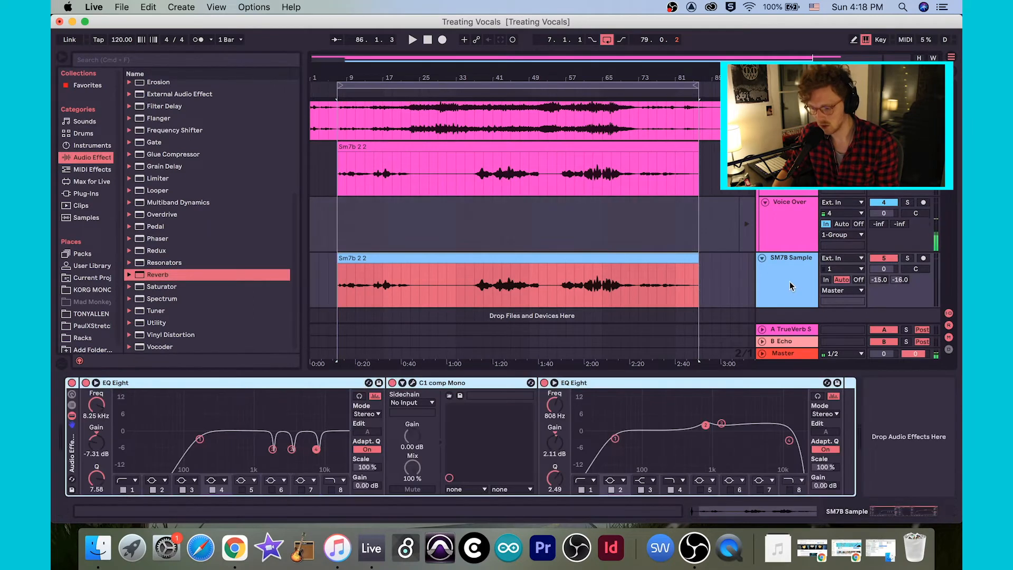
click(150, 278)
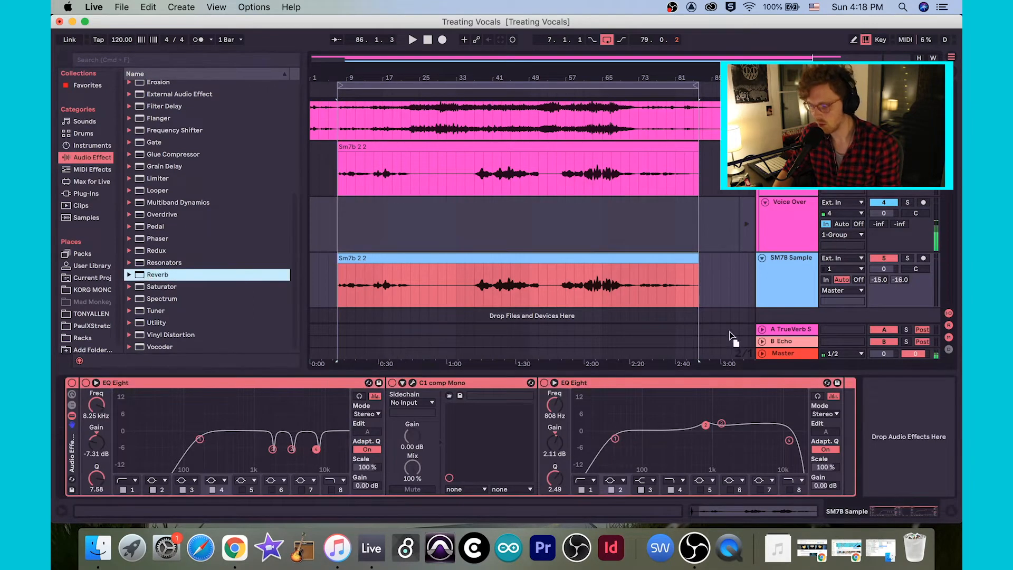
key(Return)
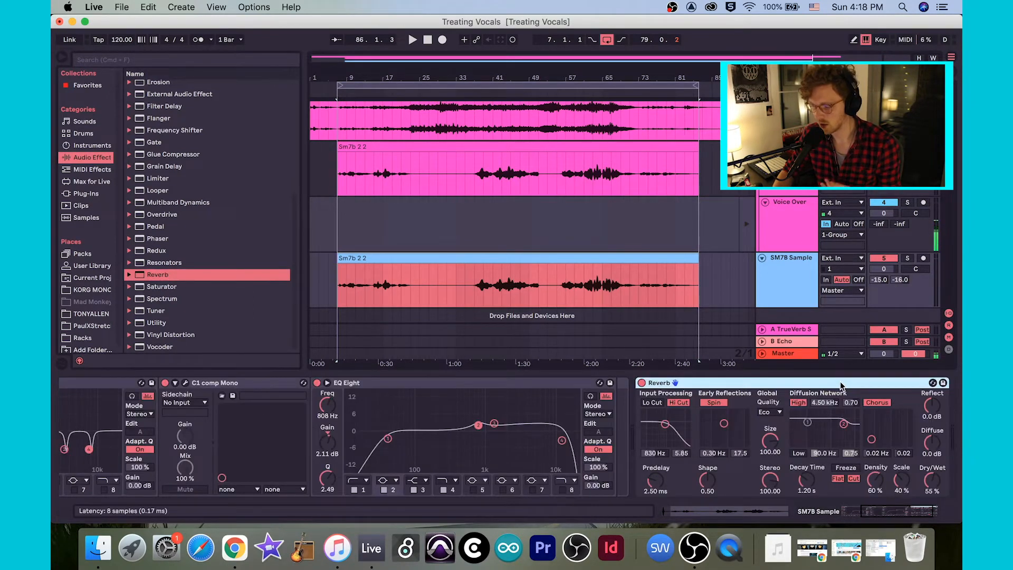
scroll(842, 387, right, 3)
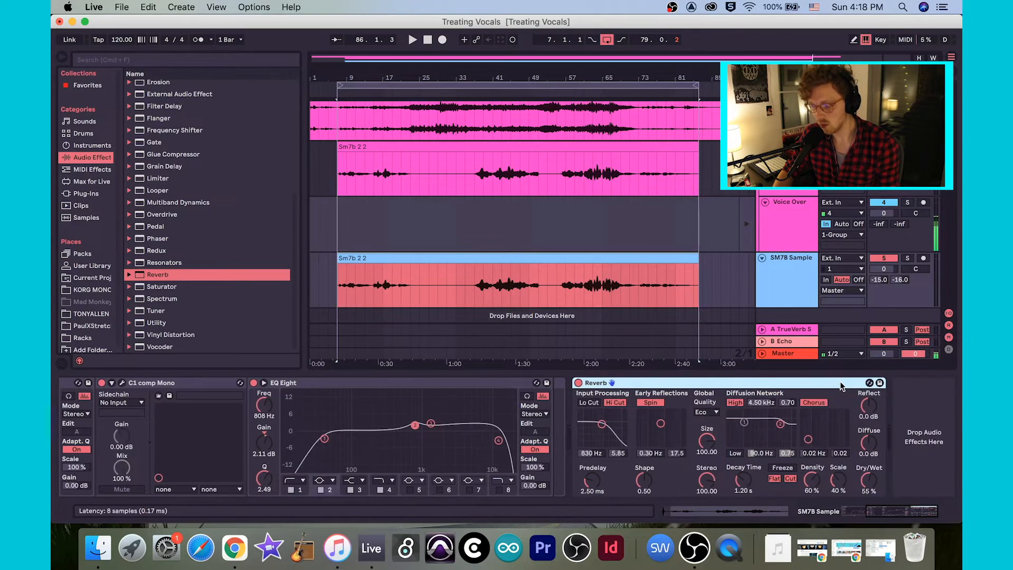
- Play the SM7B Sample track and adjust the Reverb's Dry/Wet amount, ending at 100%
drag(869, 476, 869, 477)
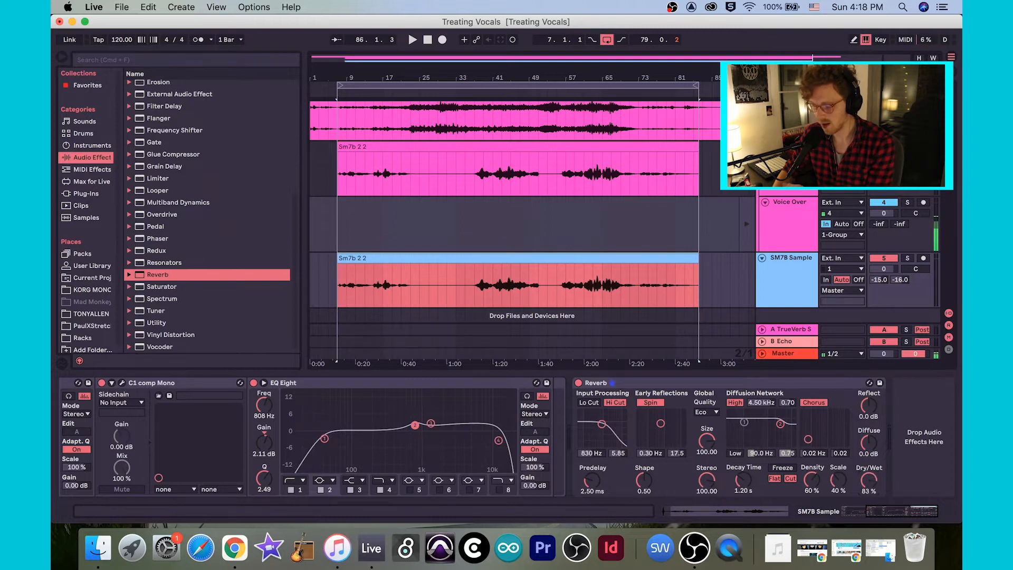
drag(869, 476, 872, 484)
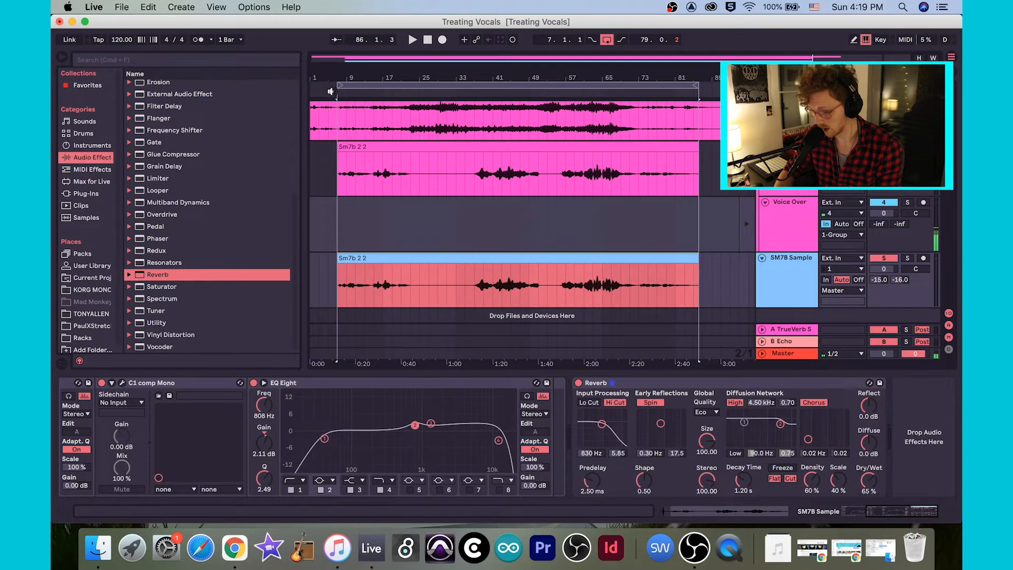
key(space)
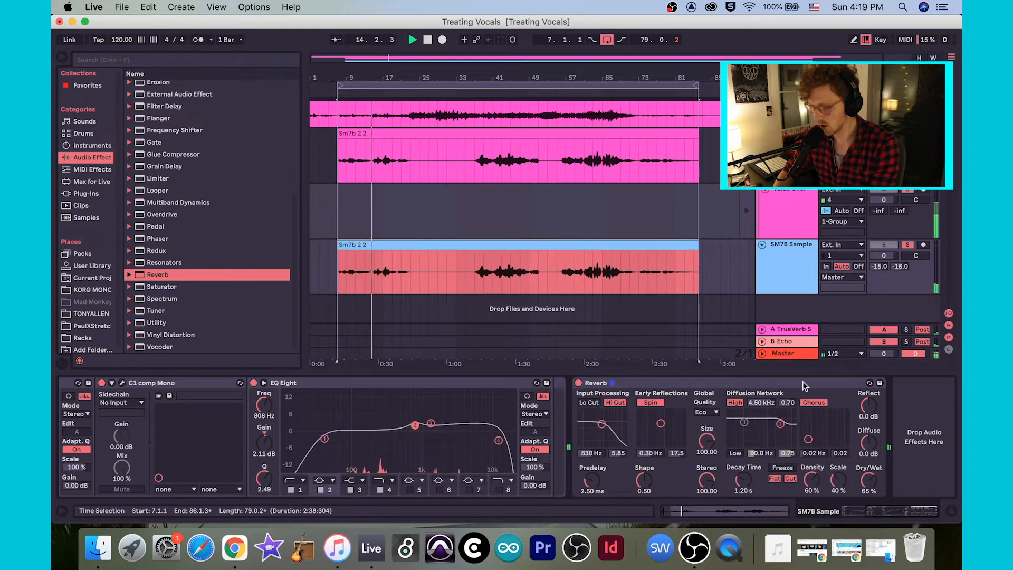
drag(868, 480, 869, 453)
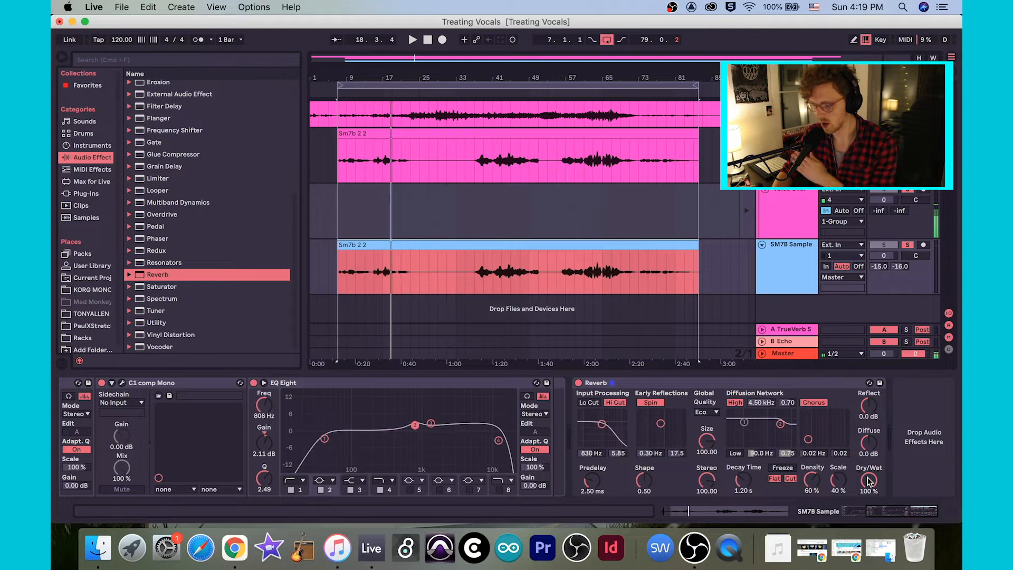
- Delete the Reverb device from the SM7B Sample track
right_click(675, 384)
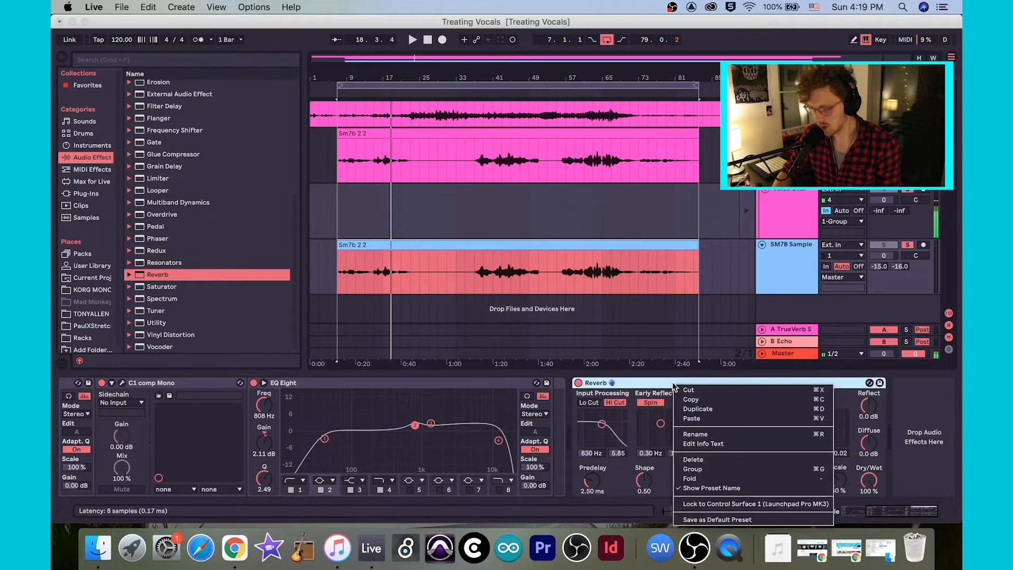
click(740, 464)
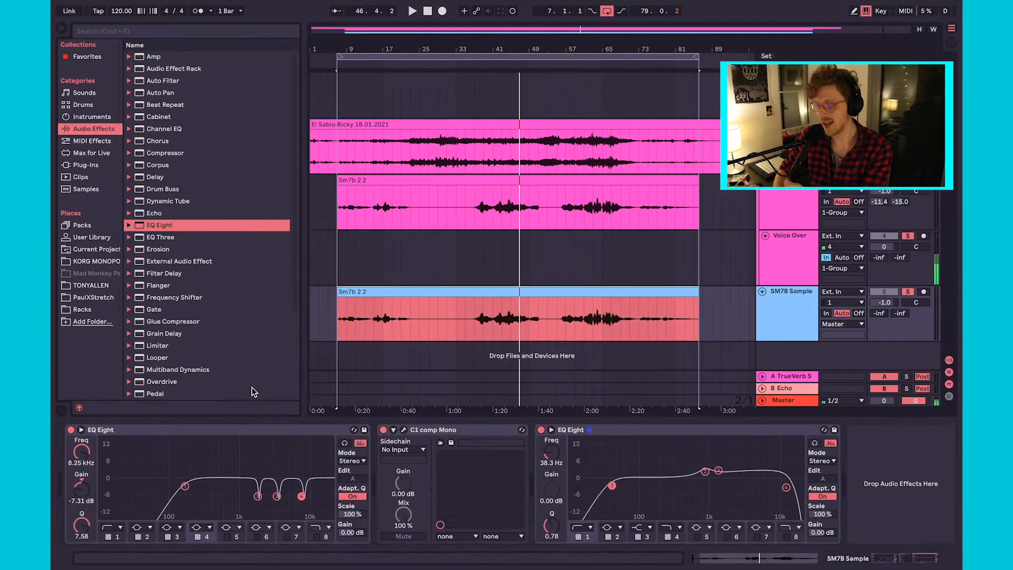
- Examine the A TrueVerb Stereo and B Echo return tracks and the effects they hold
click(794, 376)
click(788, 390)
click(788, 377)
click(781, 389)
click(781, 380)
click(780, 390)
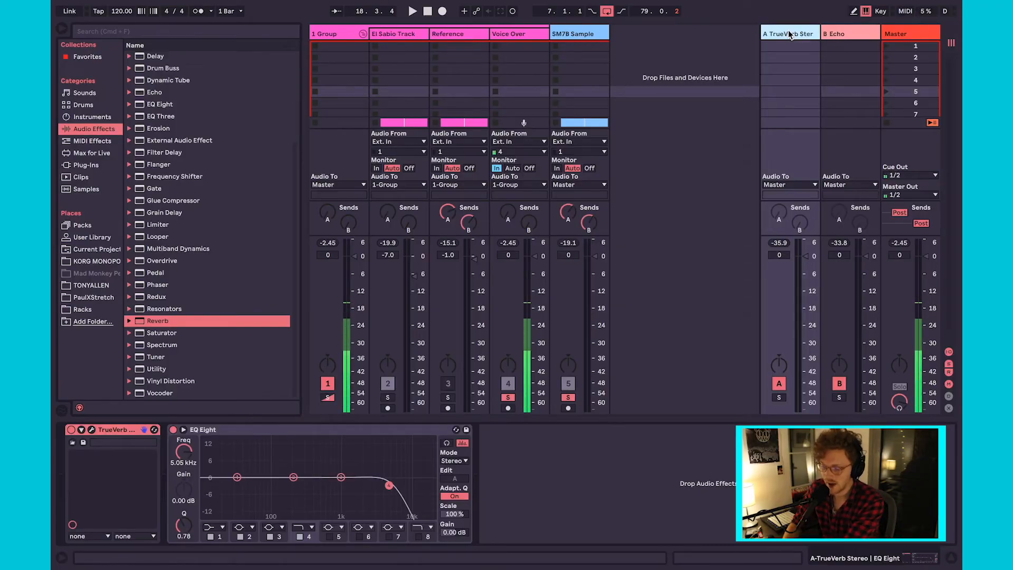
click(850, 35)
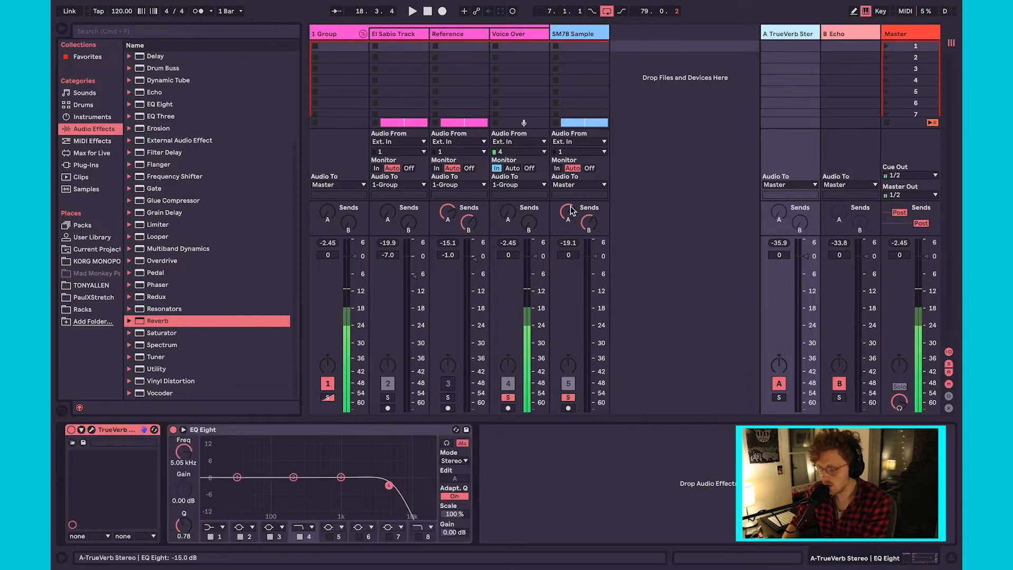
- Adjust the SM7B Sample track's send level to the A TrueVerb return and go back to the Arrangement View
drag(569, 212, 568, 212)
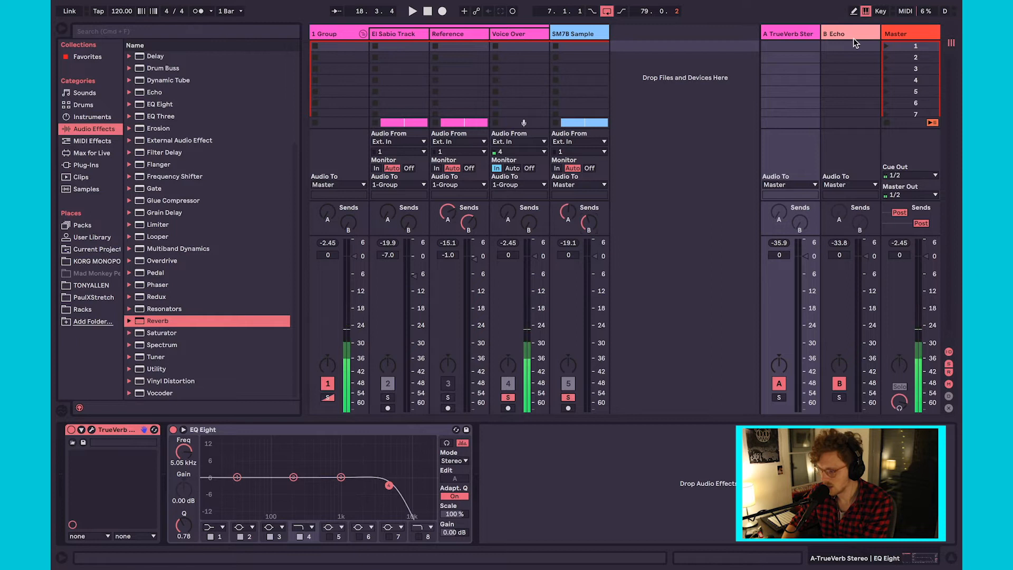
click(953, 31)
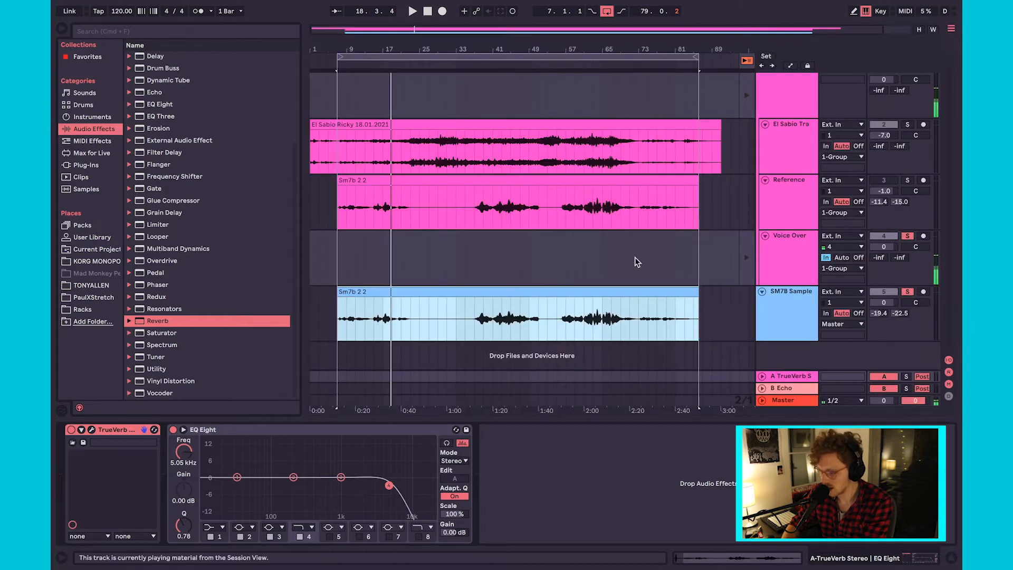
- Play the arrangement from the loop start and compare the SM7B Sample vocal with its audio effect rack on and off
key(space)
key(Tab)
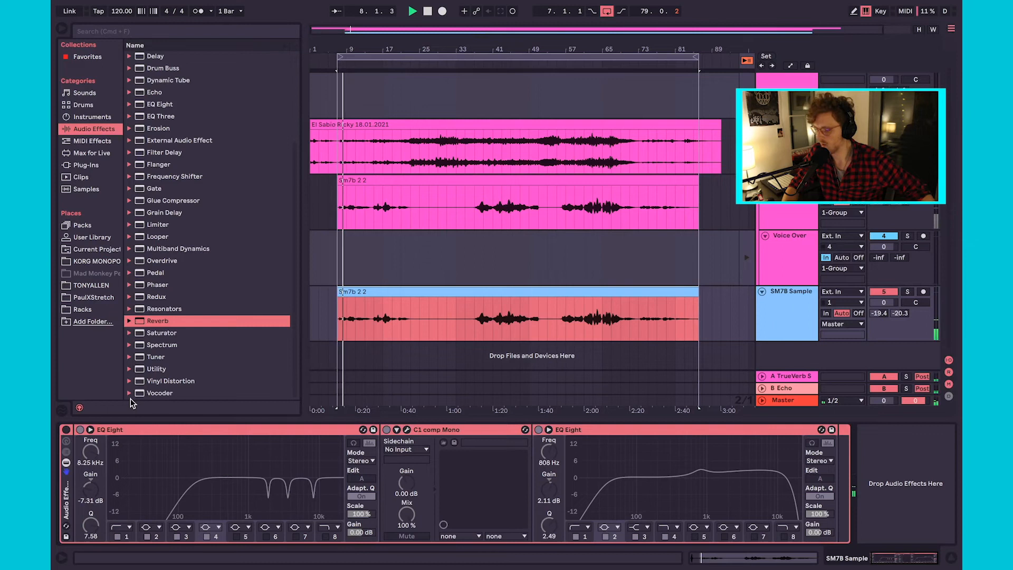
click(68, 430)
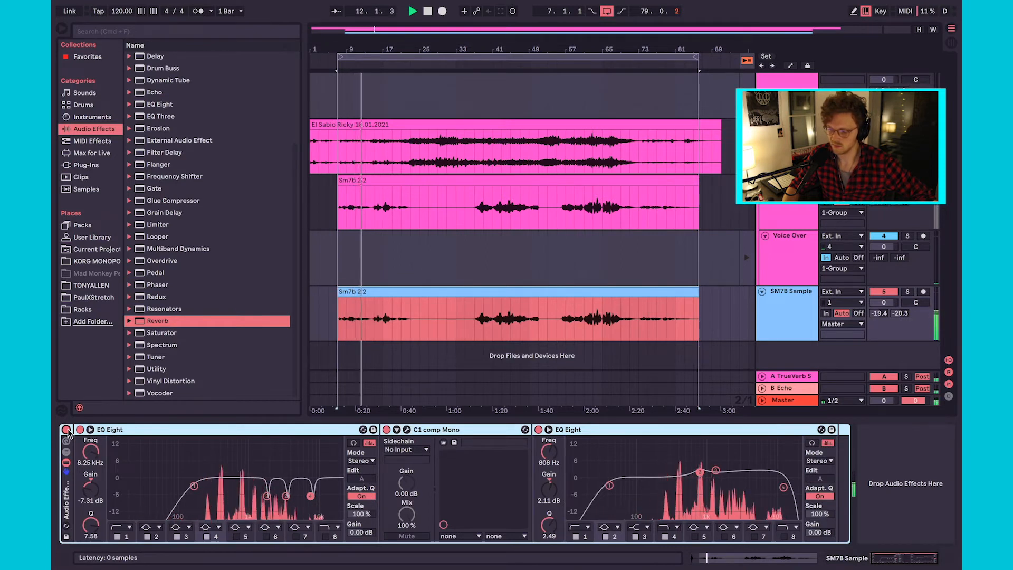
click(67, 430)
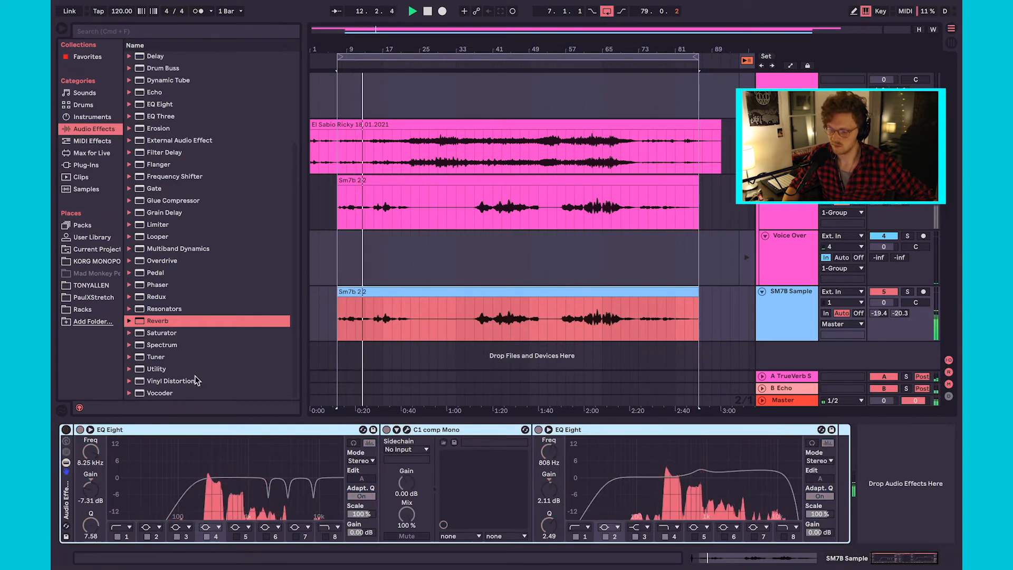
click(67, 430)
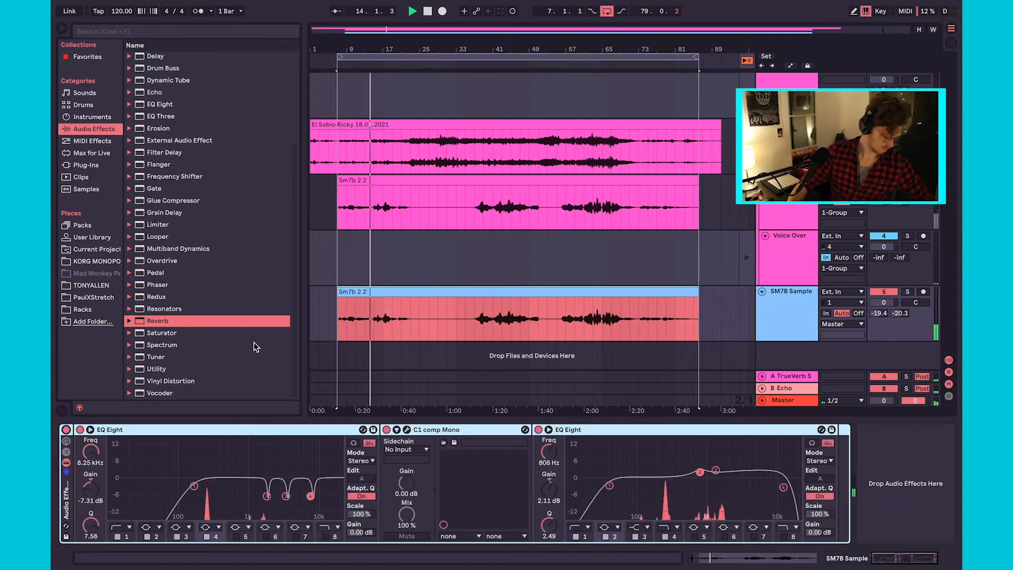
- Continue playback from around bar 73 and compare that passage with the SM7B Sample track's effect rack bypassed and enabled
click(641, 65)
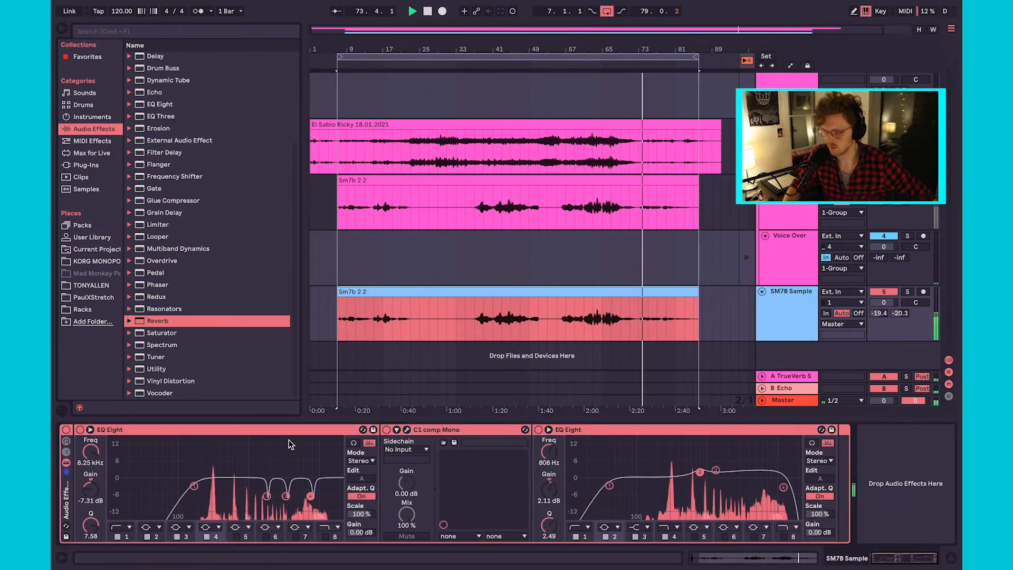
click(66, 430)
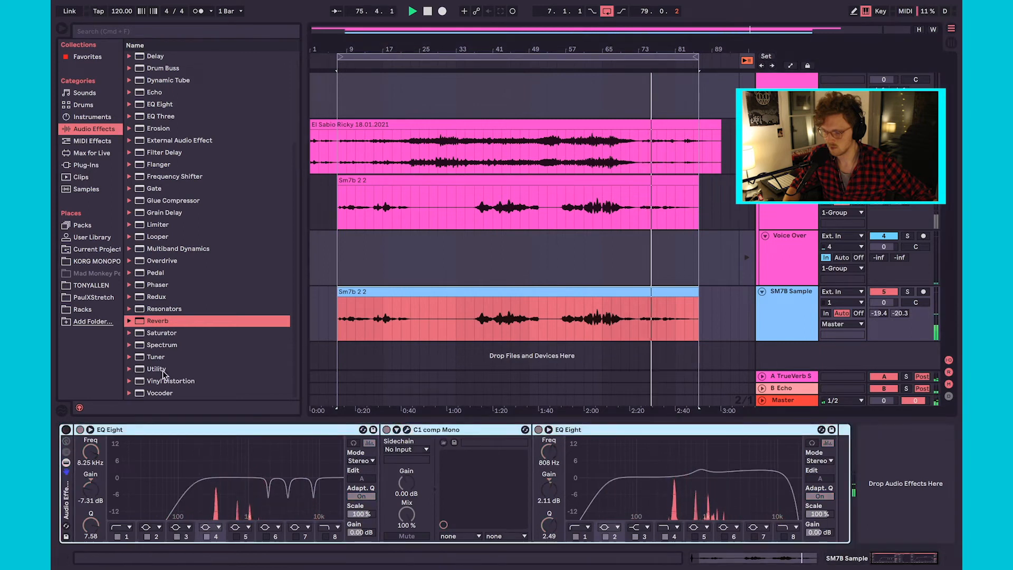
click(66, 430)
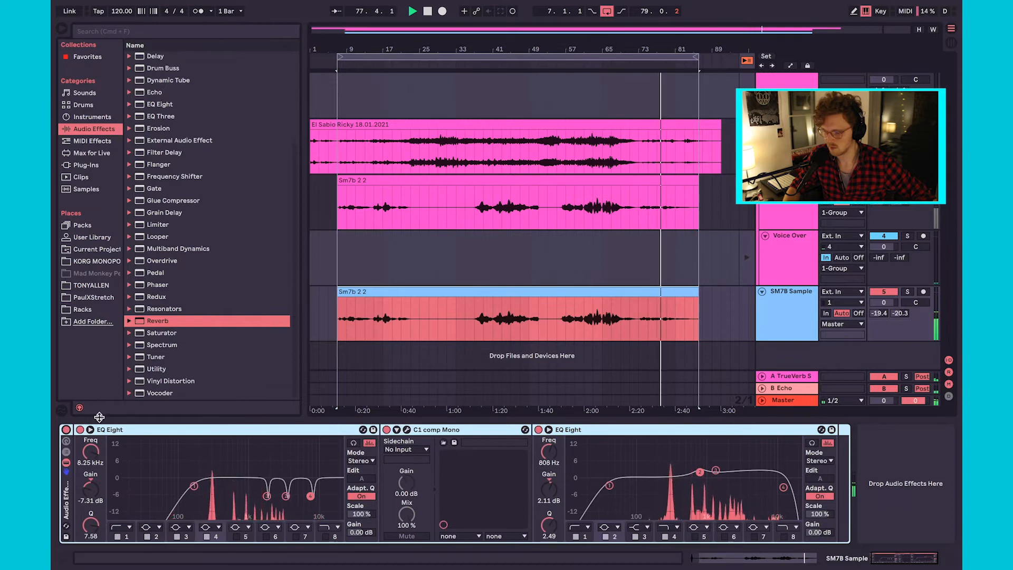
click(65, 430)
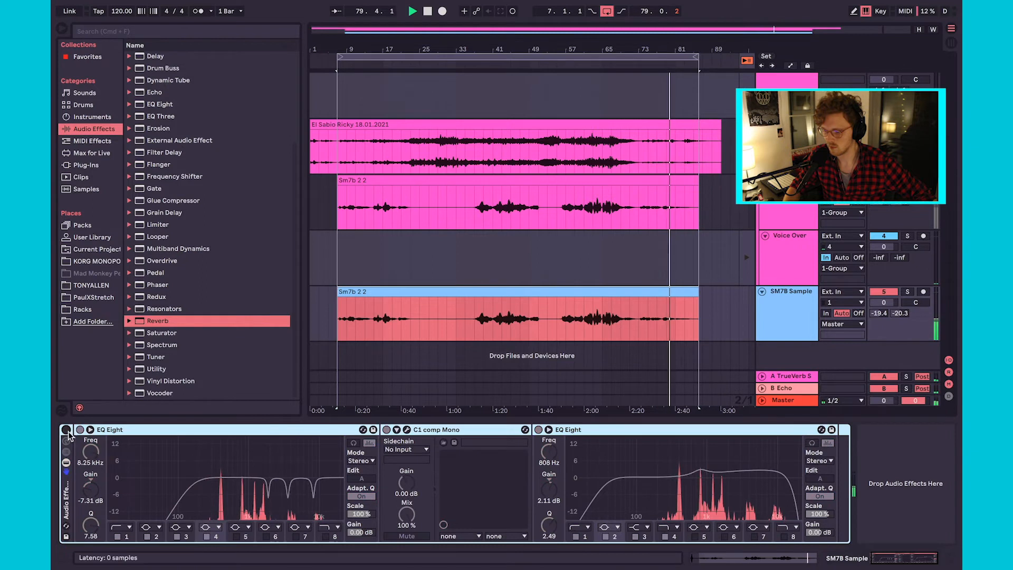
click(65, 430)
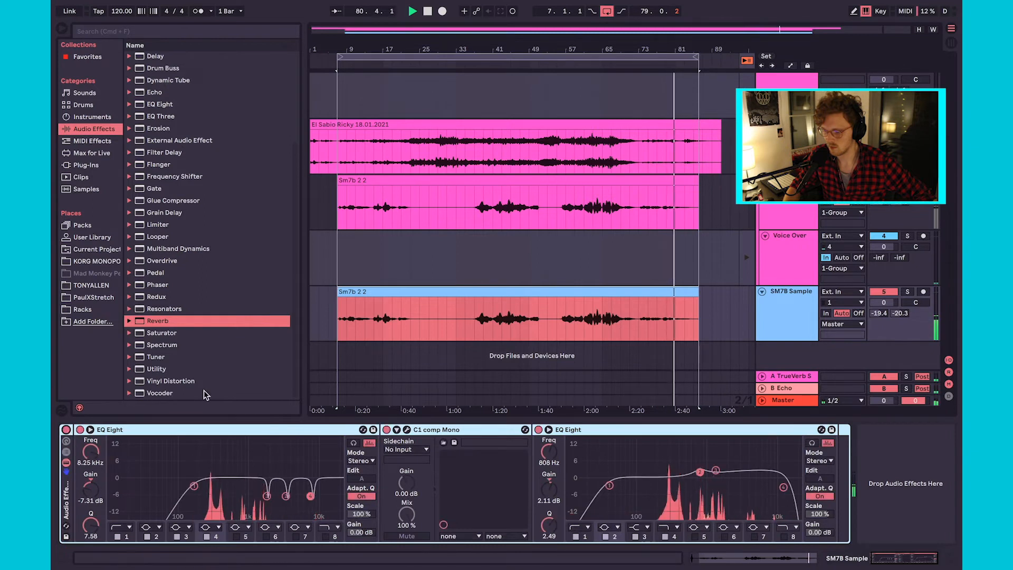